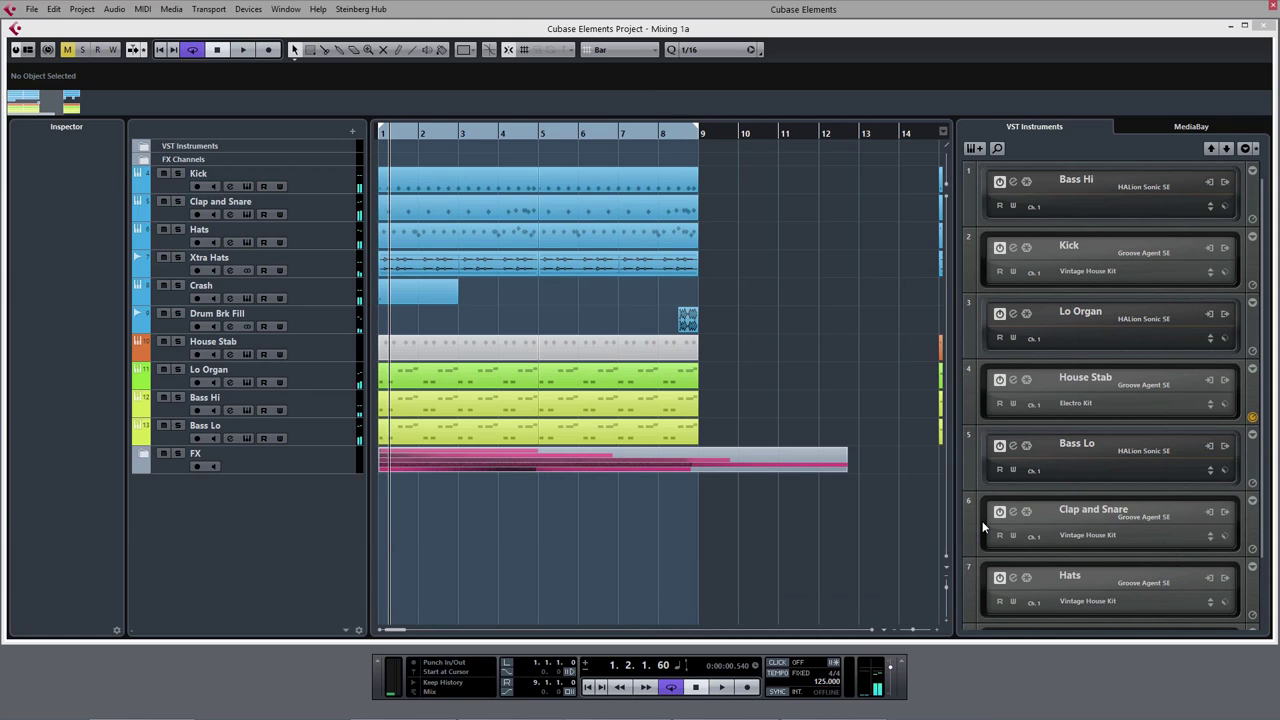
# - Dismiss the Stereo Out channel settings to return to the Mixing 1a project arrangement
pyautogui.press('Escape')
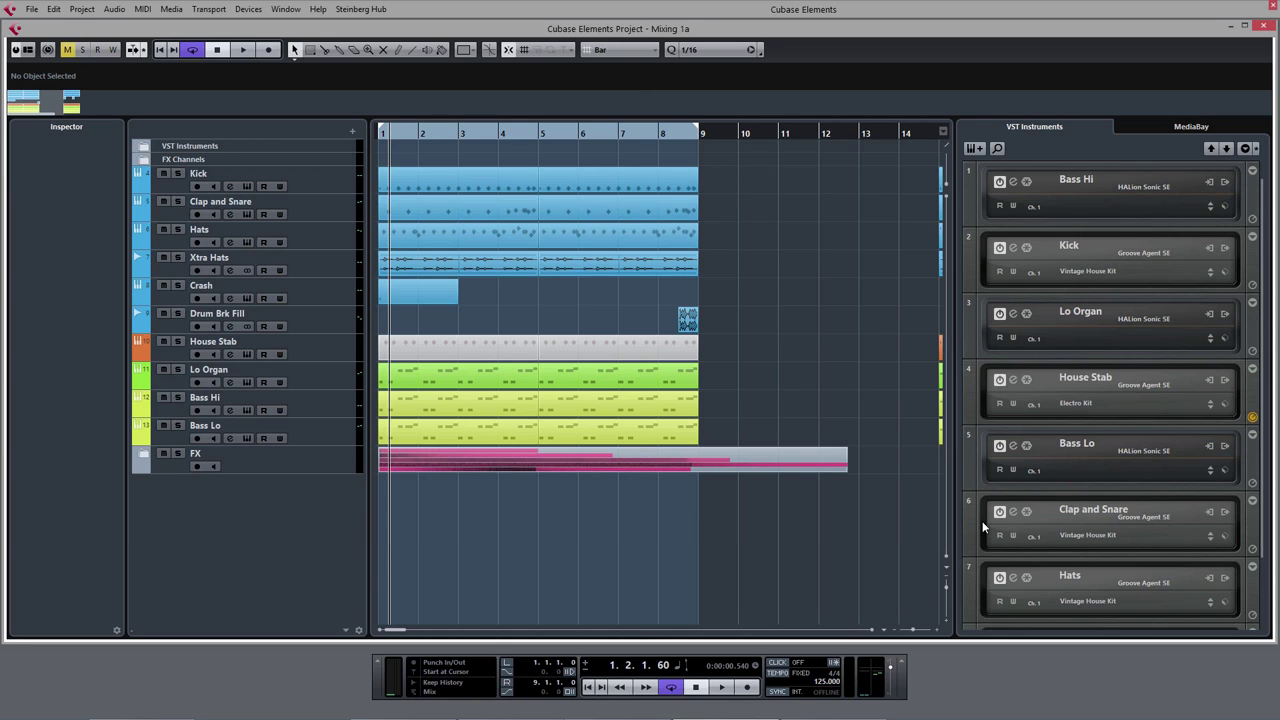
# - Open the Audio Mixdown export for Stereo Out and keep Wave File as the format for 'Final Mix v1'
pyautogui.hotkey('alt', 'f')
pyautogui.press('e')
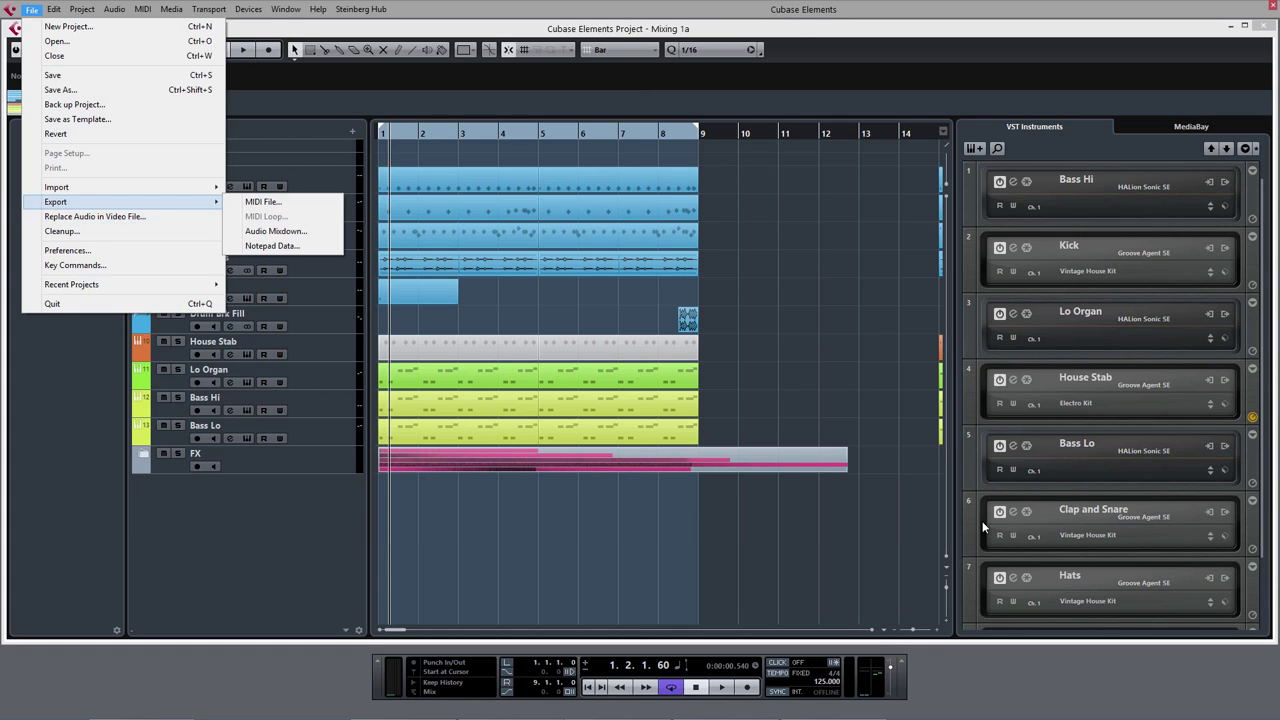
pyautogui.press('Down')
pyautogui.press('Down')
pyautogui.press('Return')
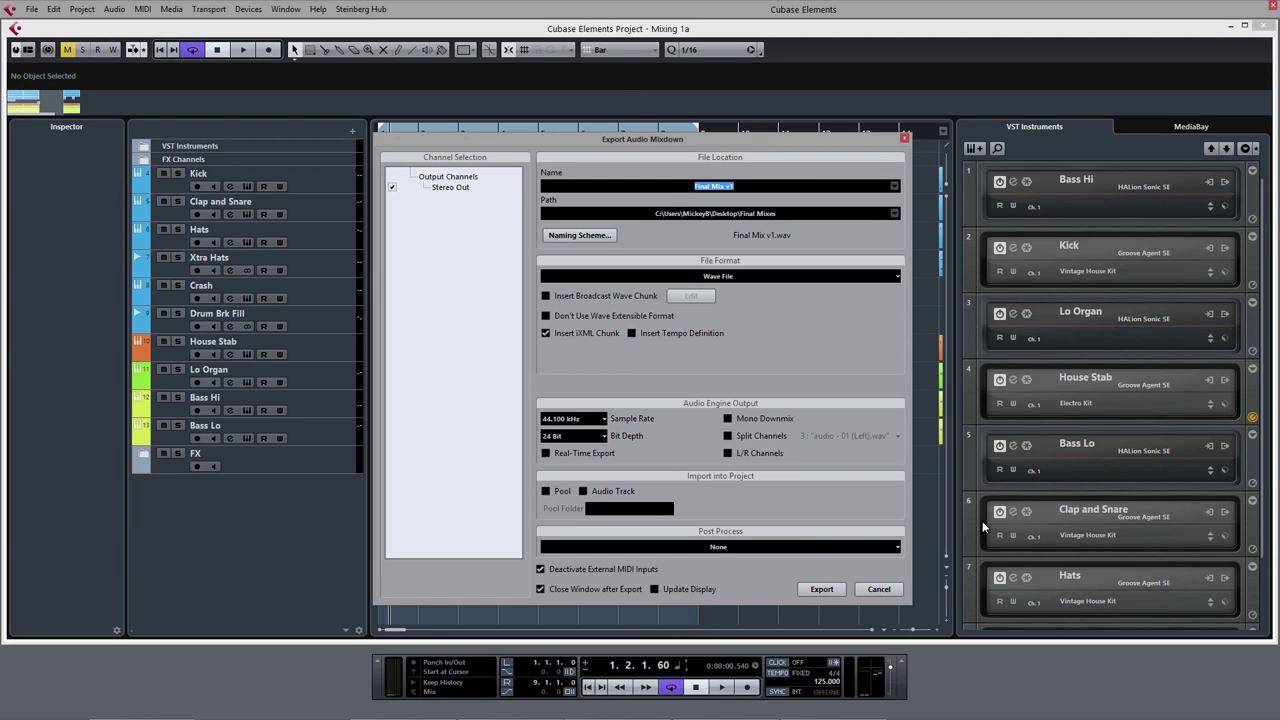
pyautogui.press('Tab')
pyautogui.press('space')
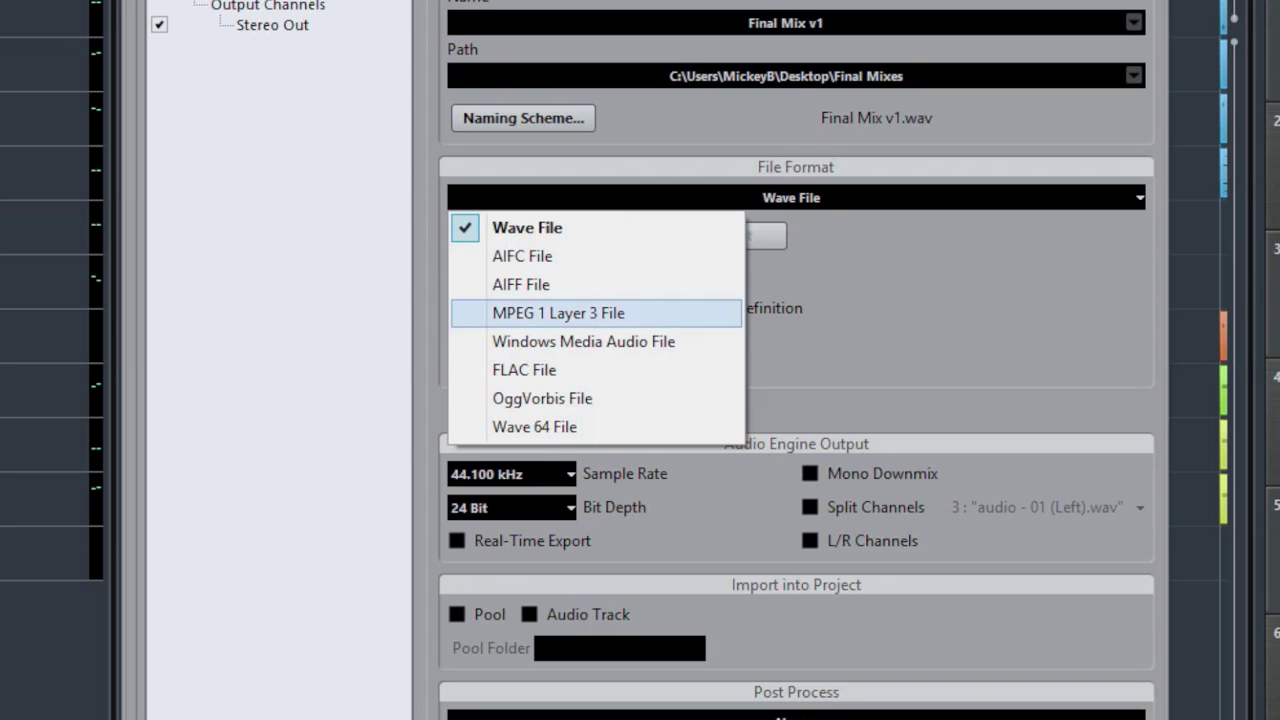
pyautogui.press('Down')
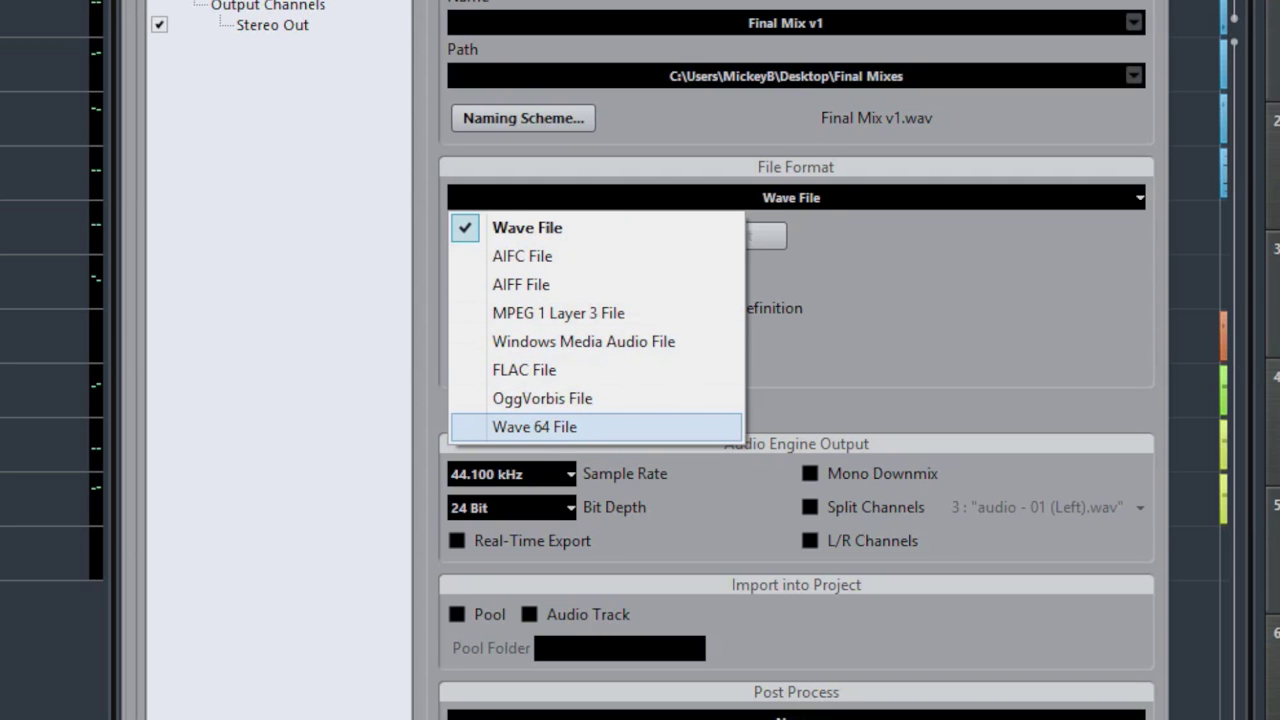
pyautogui.press('Down')
pyautogui.press('Down')
pyautogui.press('Escape')
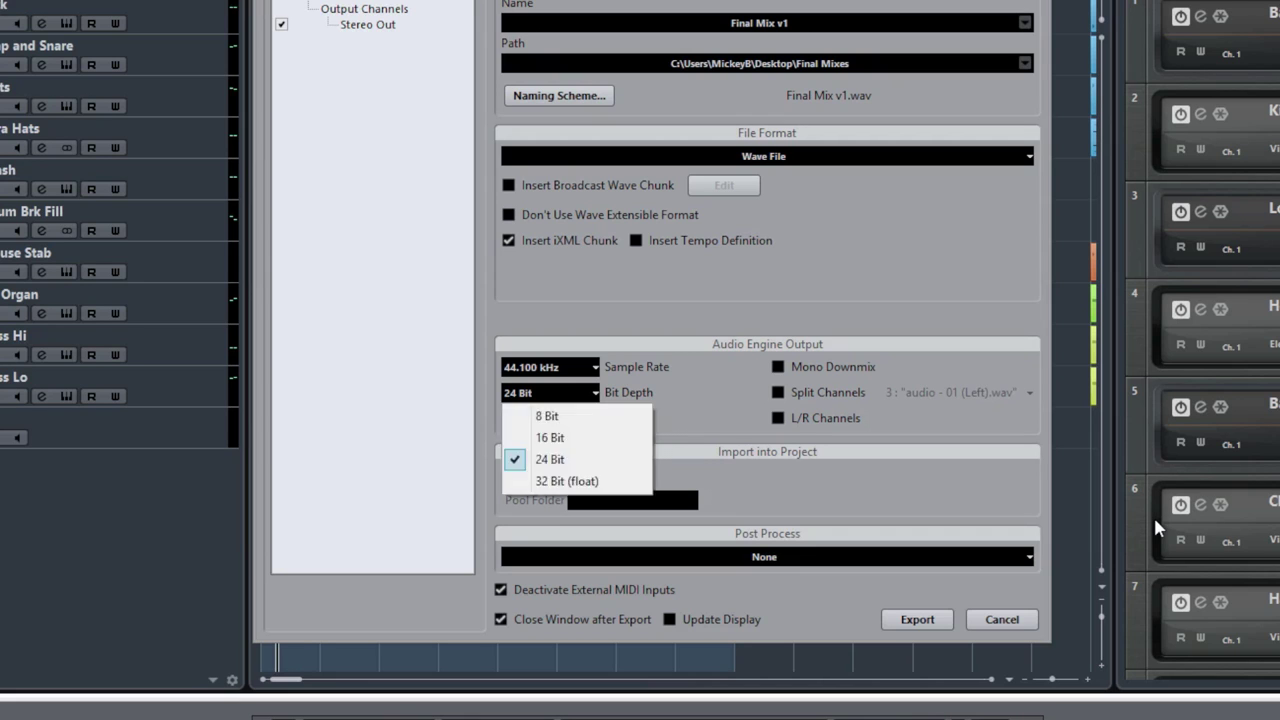
# - Confirm 24 Bit as the bit depth for the Final Mix v1 export
pyautogui.press('Return')
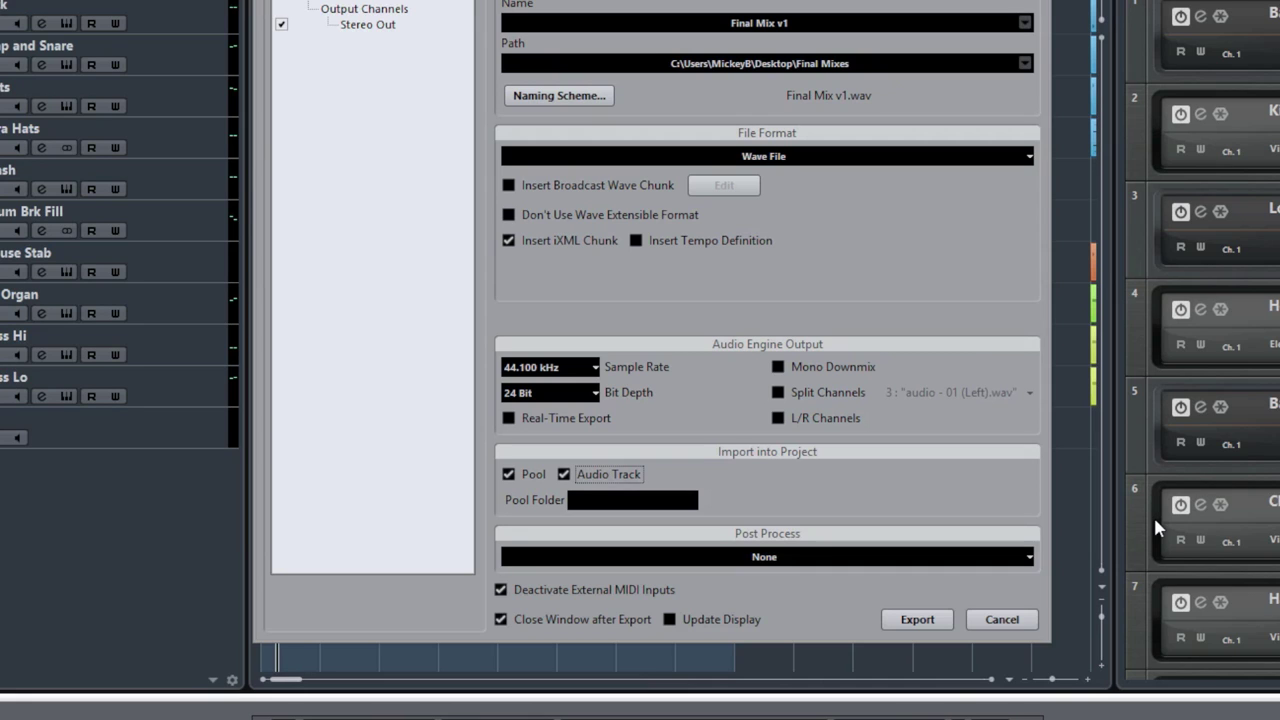
# - Leave Post Process at None and start exporting the Final Mix v1 mixdown
pyautogui.press('space')
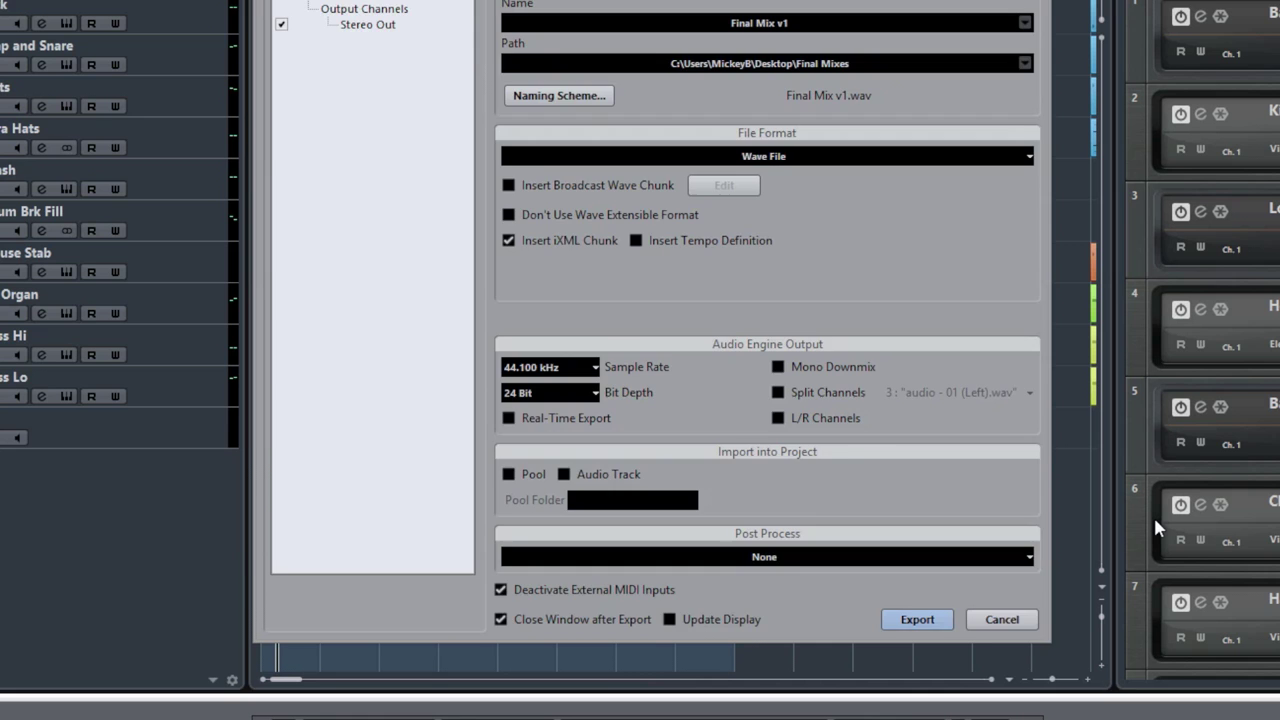
pyautogui.press('Return')
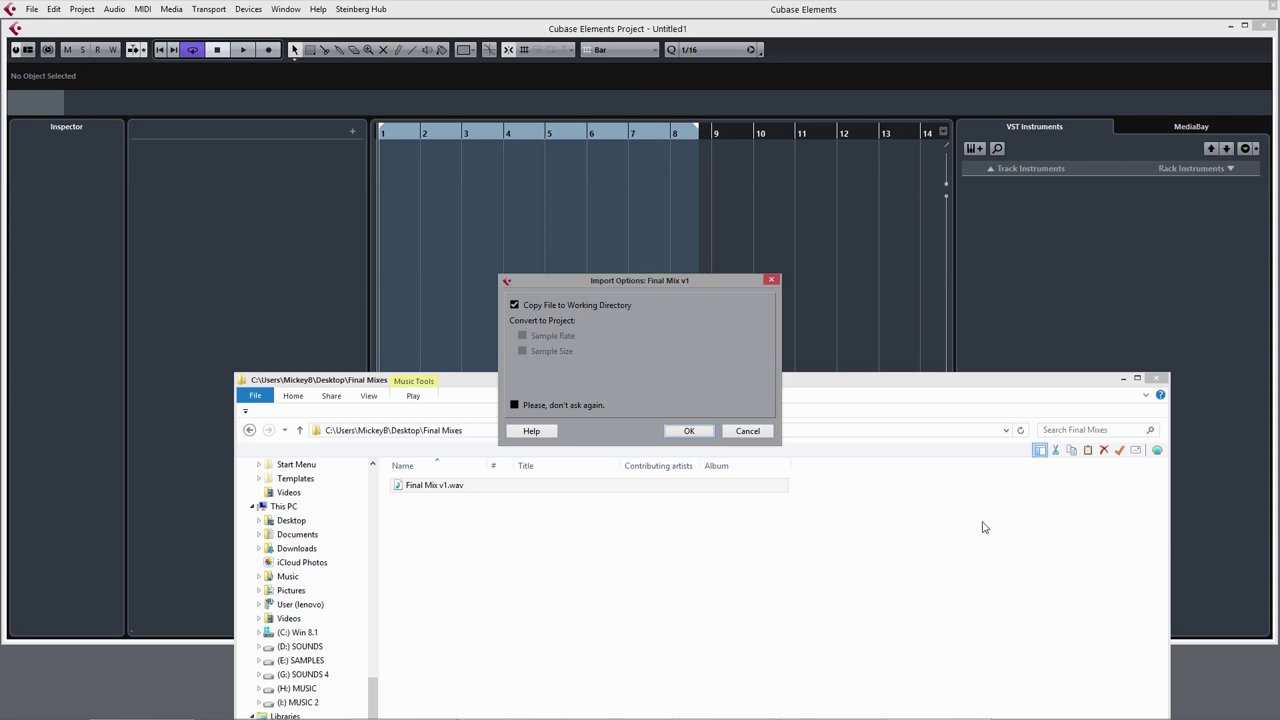
# - Import the exported Final Mix v1, enlarge its track, start playback and select the track
pyautogui.press('Return')
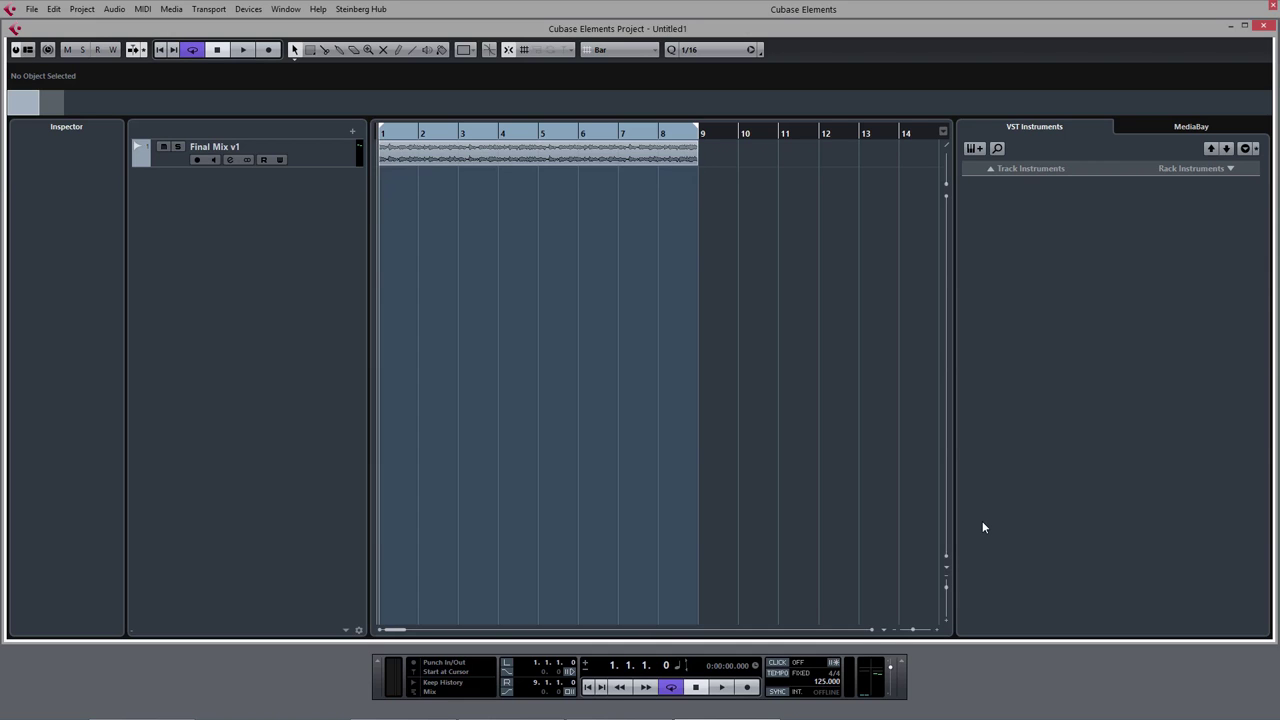
pyautogui.hotkey('ctrl', 'Down')
pyautogui.press('space')
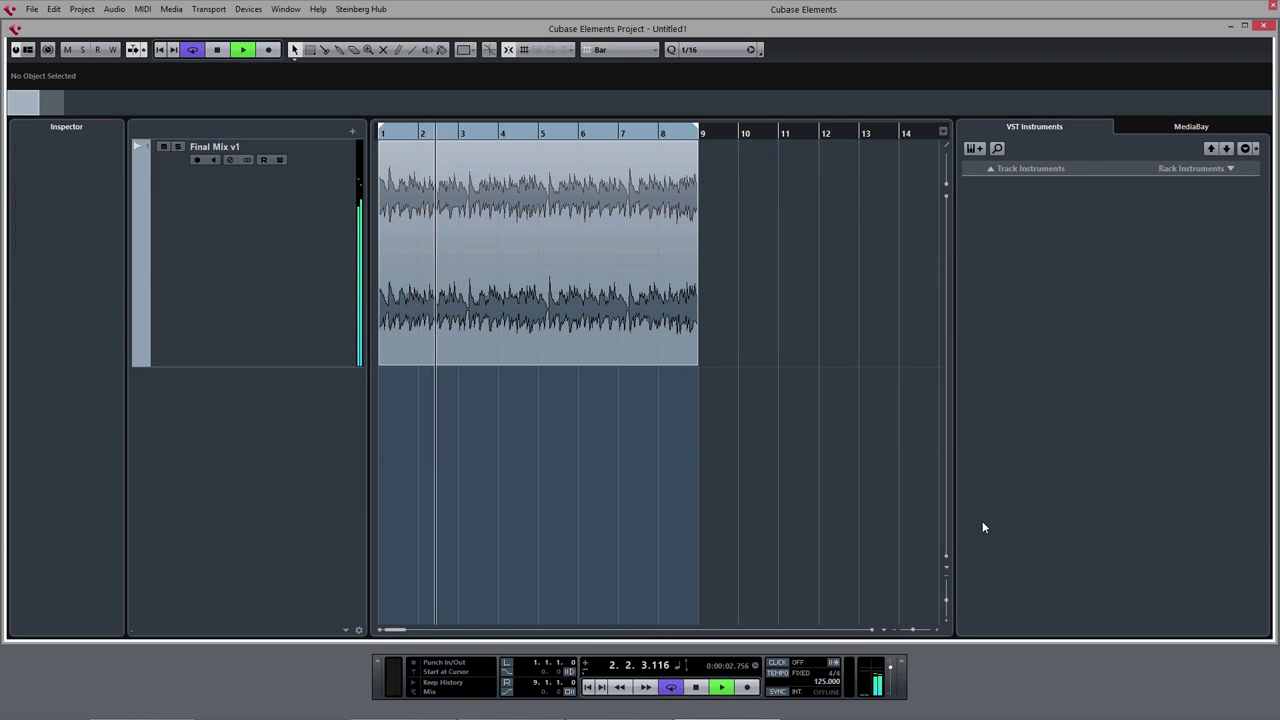
pyautogui.press('Down')
pyautogui.press('F3')
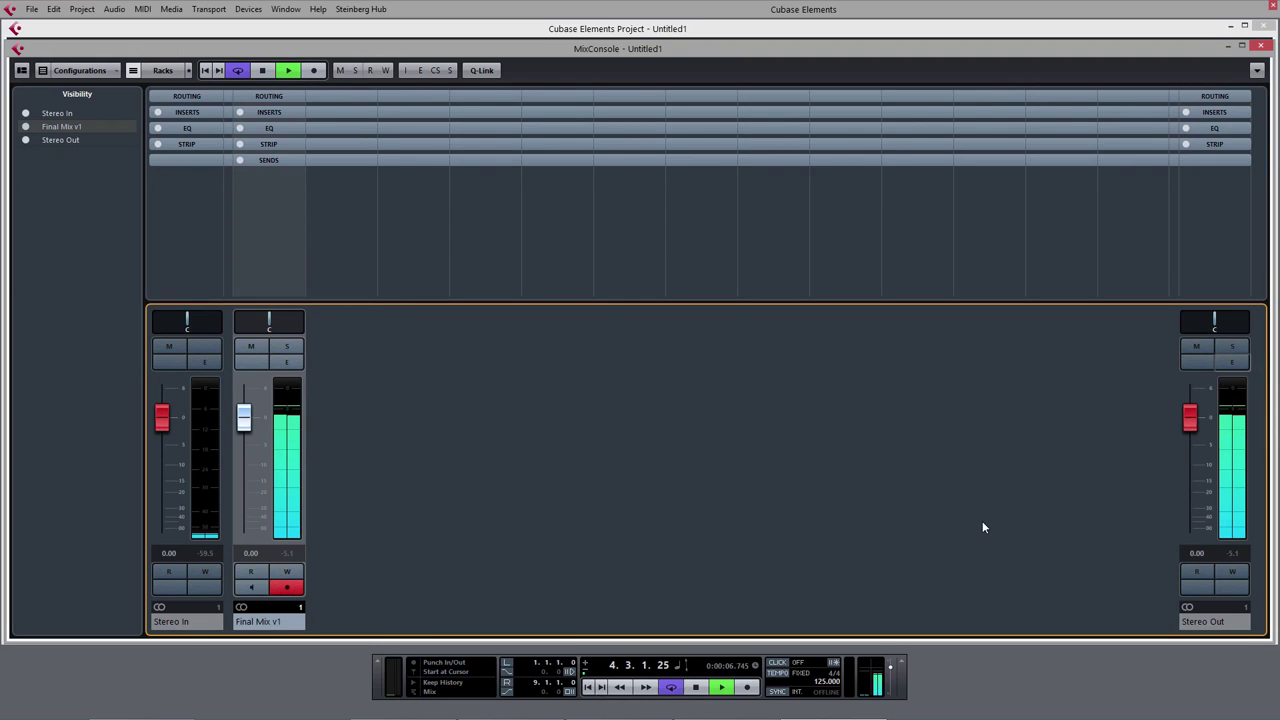
pyautogui.press('Return')
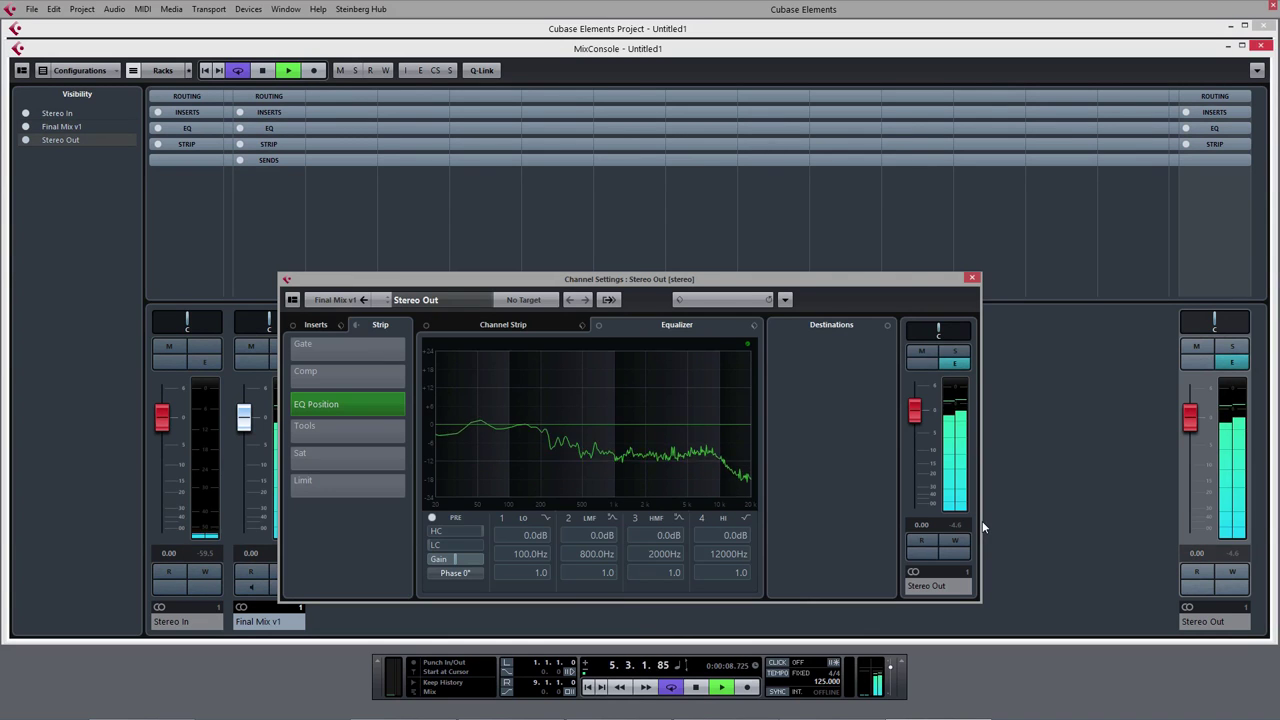
pyautogui.press('F3')
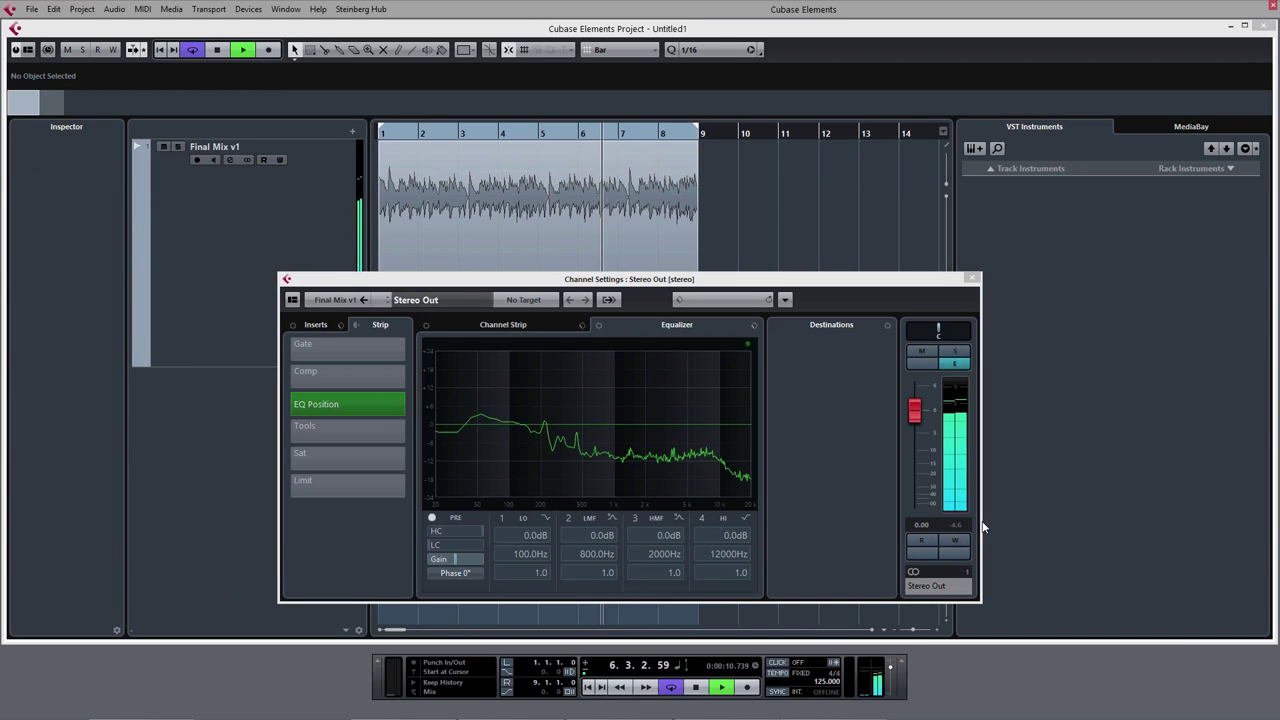
pyautogui.press('Tab')
pyautogui.press('space')
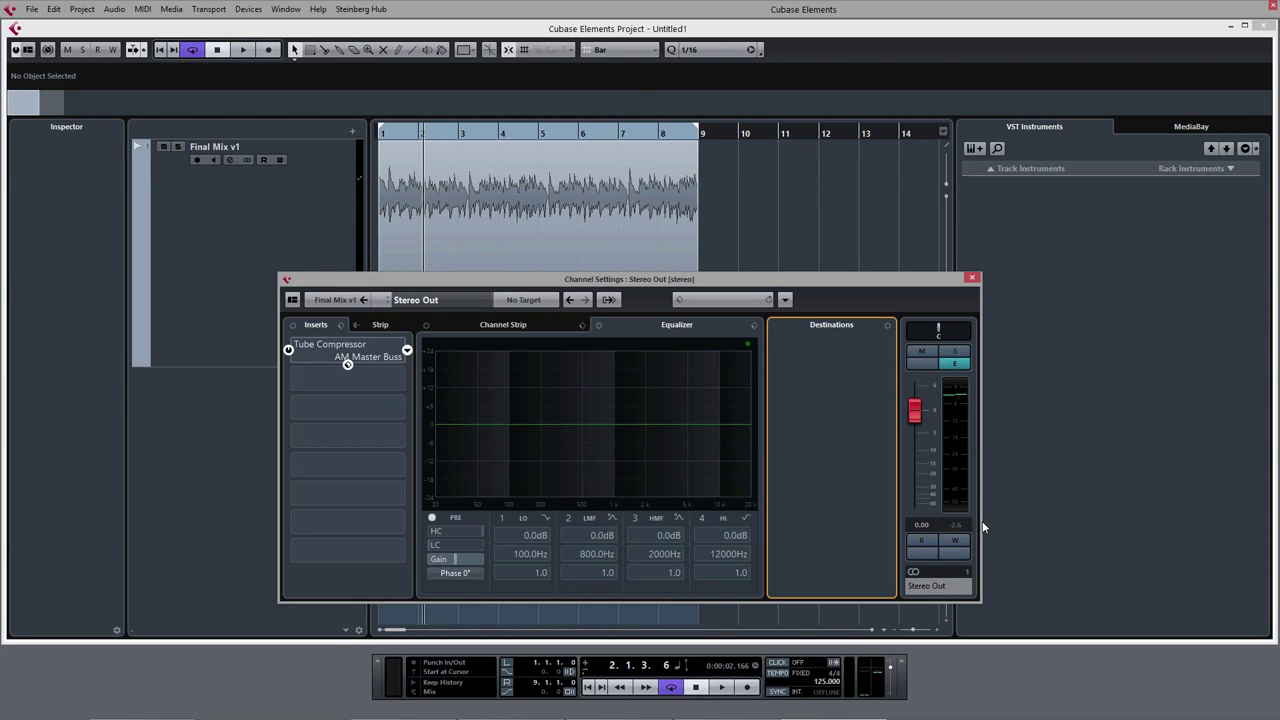
# - Play the project to hear the Tube Compressor's AM Master Buss preset on Stereo Out
pyautogui.press('space')
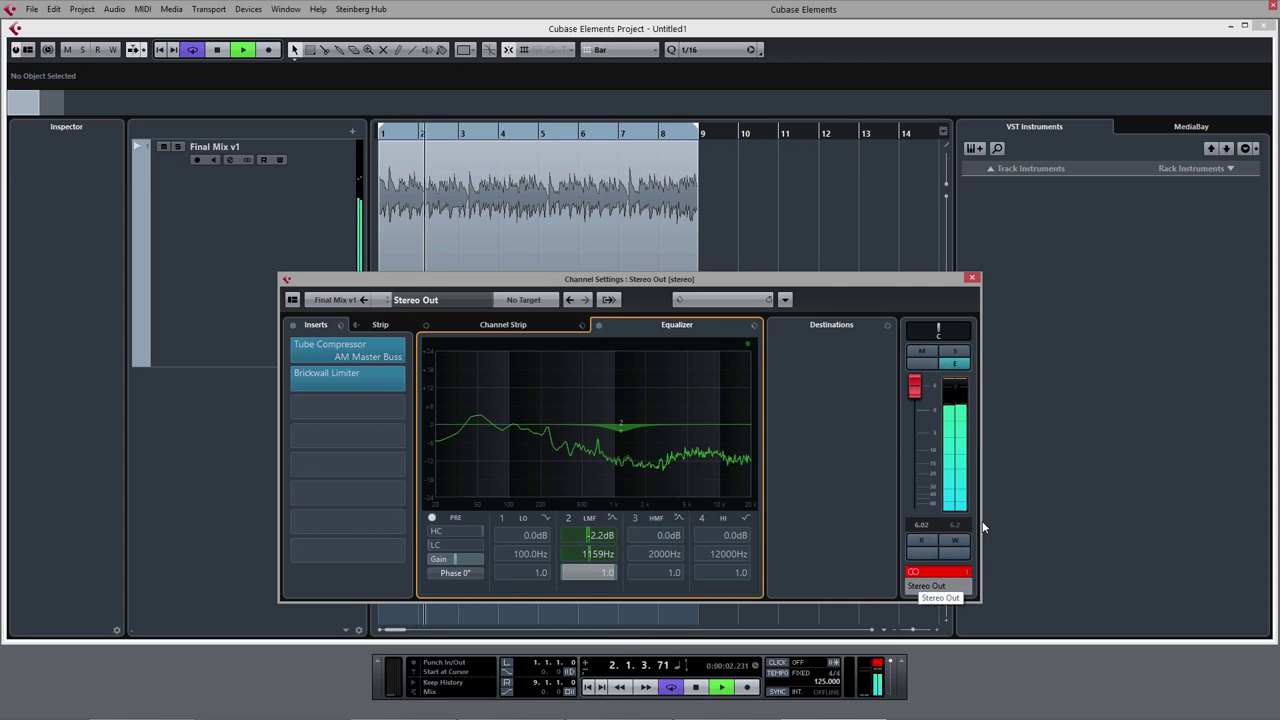
# - Stop playback once the LMF band sits about -2.2 dB at 1159 Hz
pyautogui.press('space')
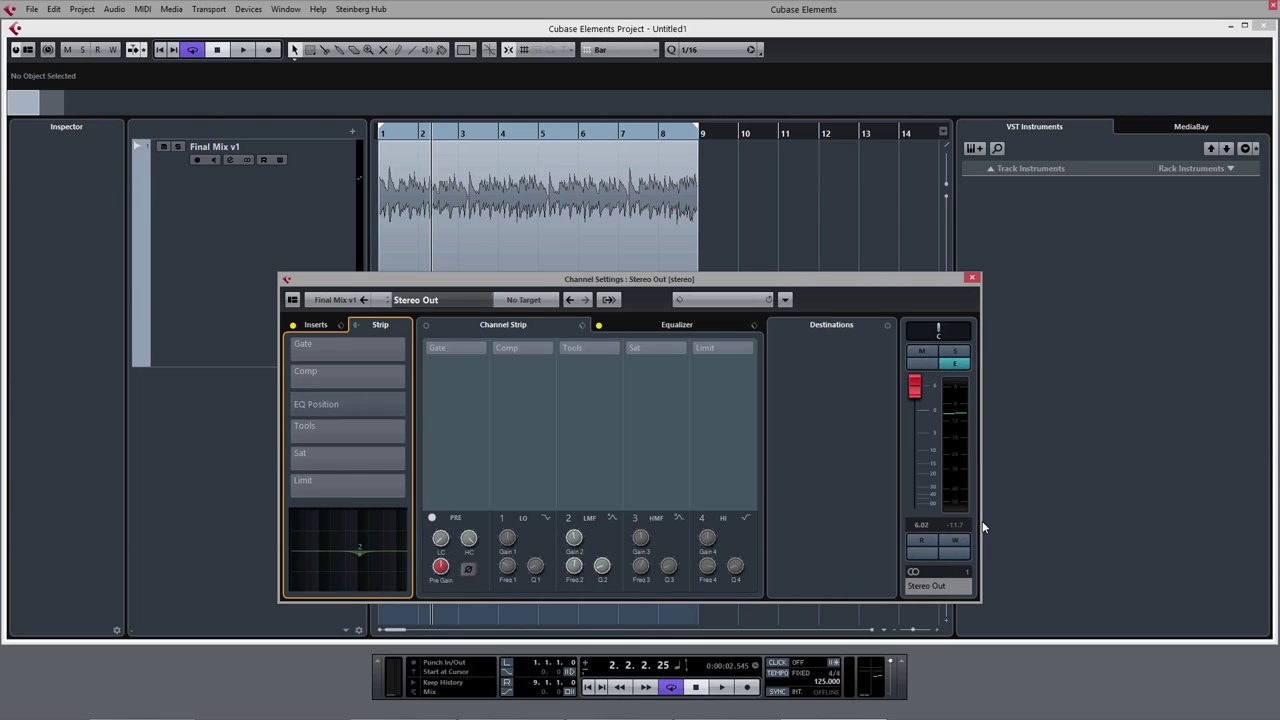
# - Move EQ ahead of Gate in the strip chain and switch on the Standard Compressor
pyautogui.moveTo(316, 404); pyautogui.dragTo(316, 349)
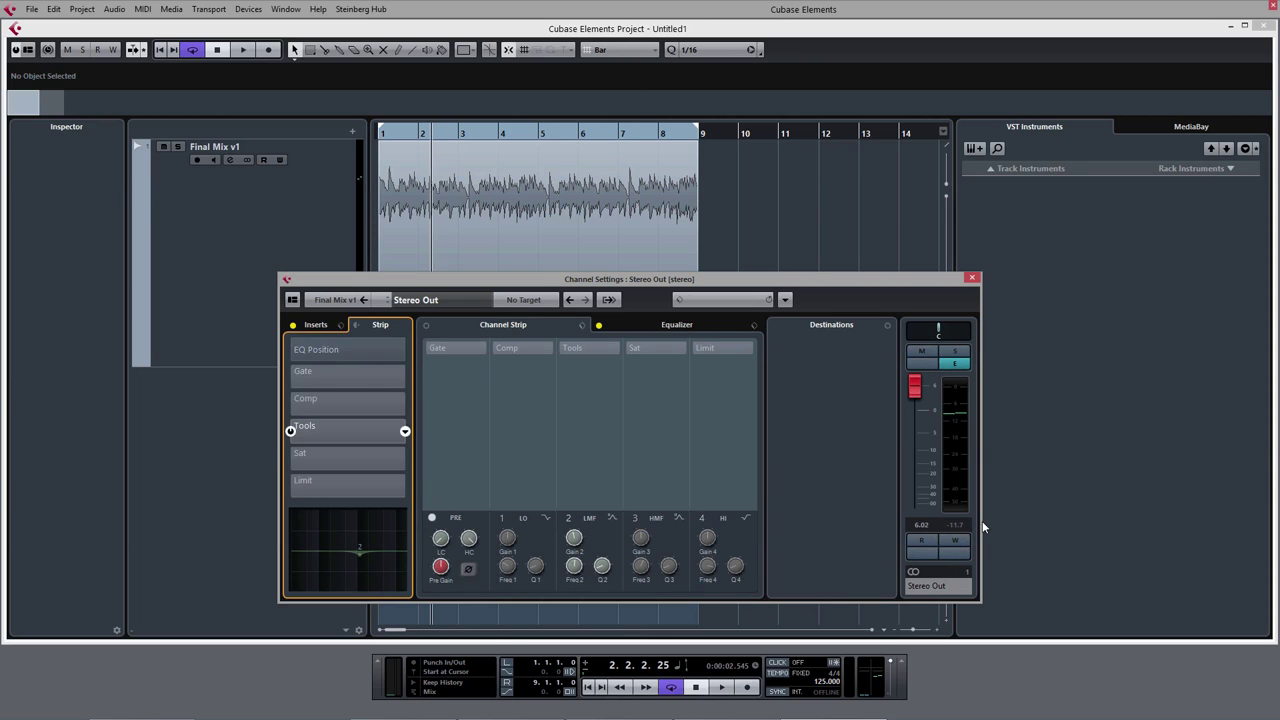
pyautogui.click(347, 399)
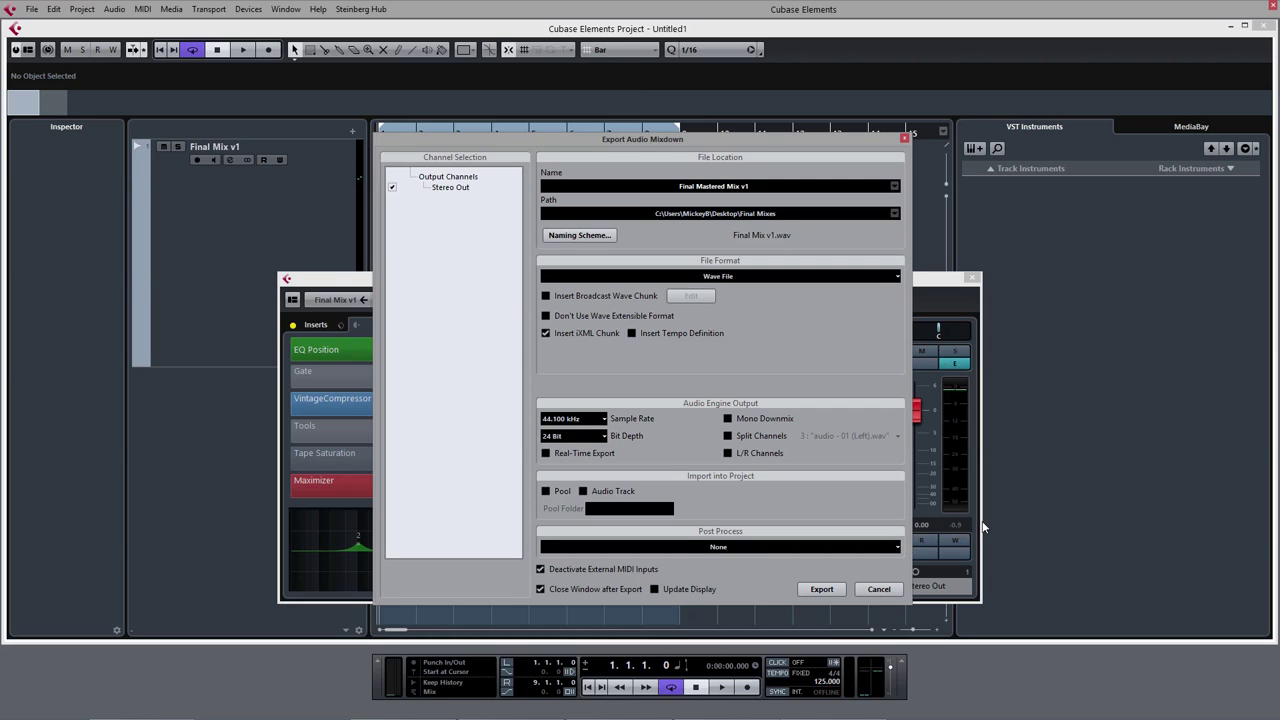
# - Set the mixdown export to 16 Bit and name it 'Final Mastered Mix for CD v1'
pyautogui.press('Down')
pyautogui.press('Down')
pyautogui.press('Return')
pyautogui.press('space')
pyautogui.press('Up')
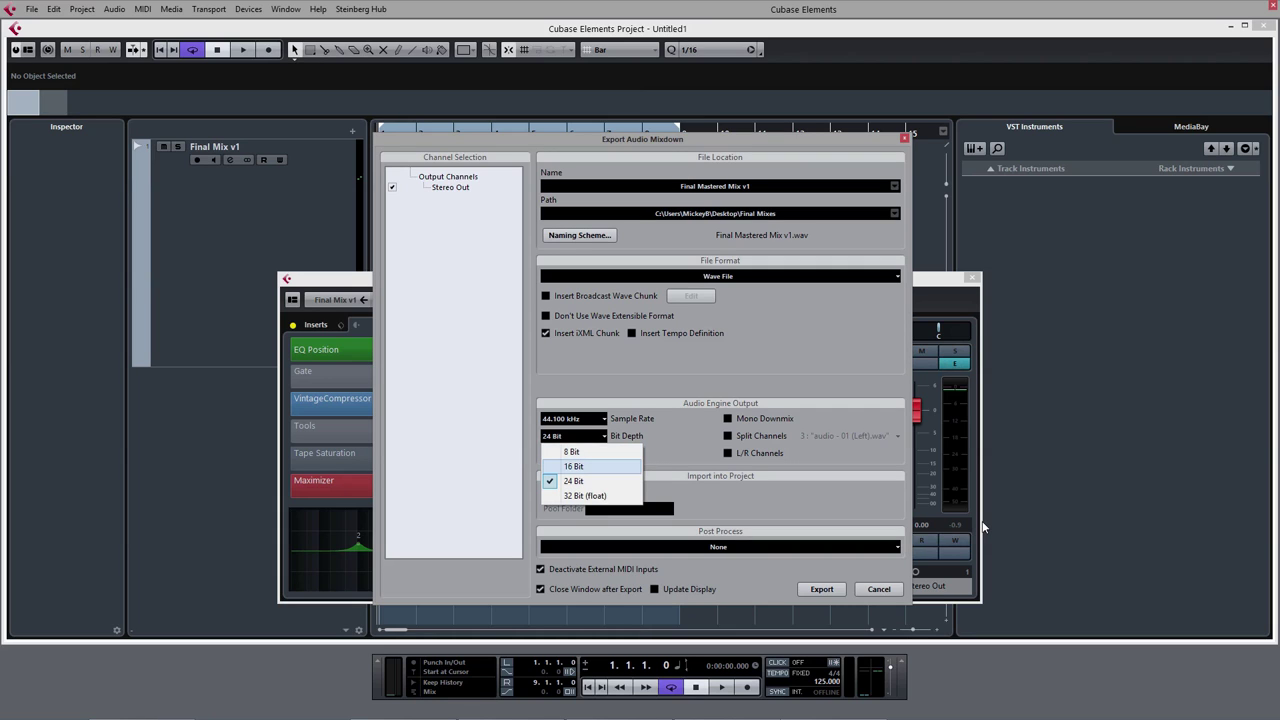
pyautogui.press('Return')
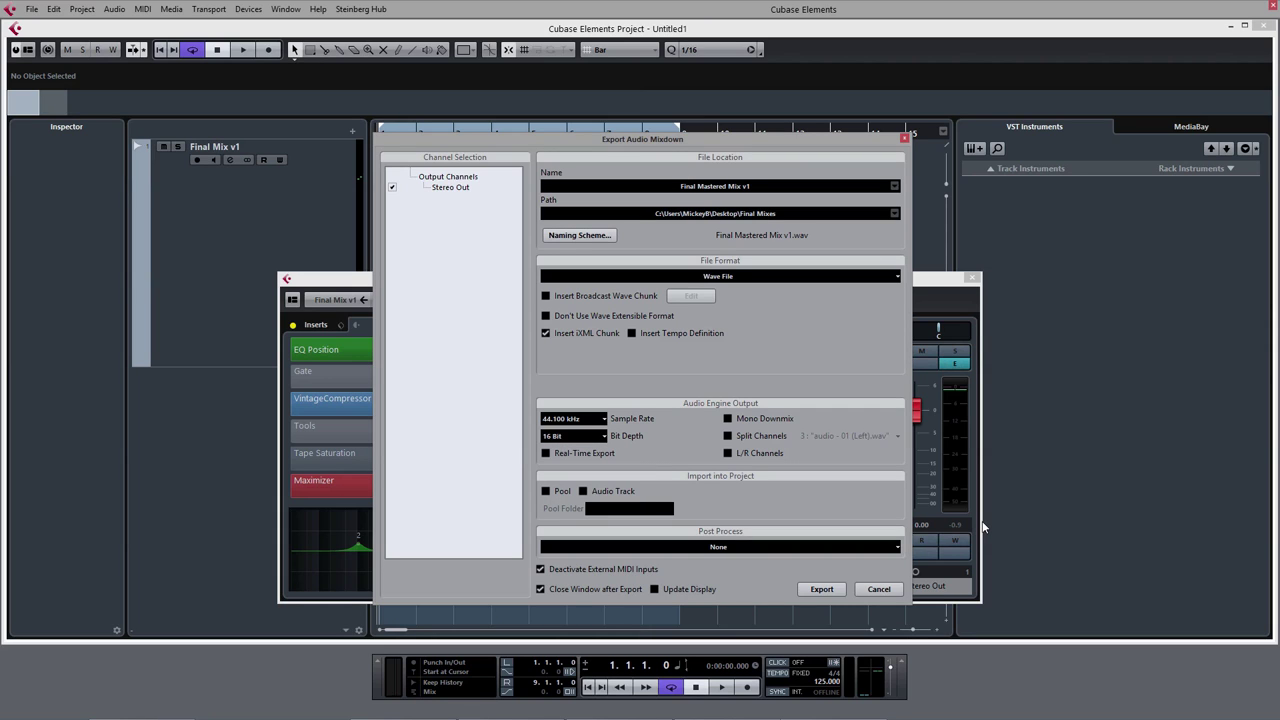
pyautogui.press('Tab')
pyautogui.press('Left')
pyautogui.write('for CD')
# - Start rendering the 'Final Mastered Mix for CD v1' audio mixdown from the Stereo Out
pyautogui.press('Return')
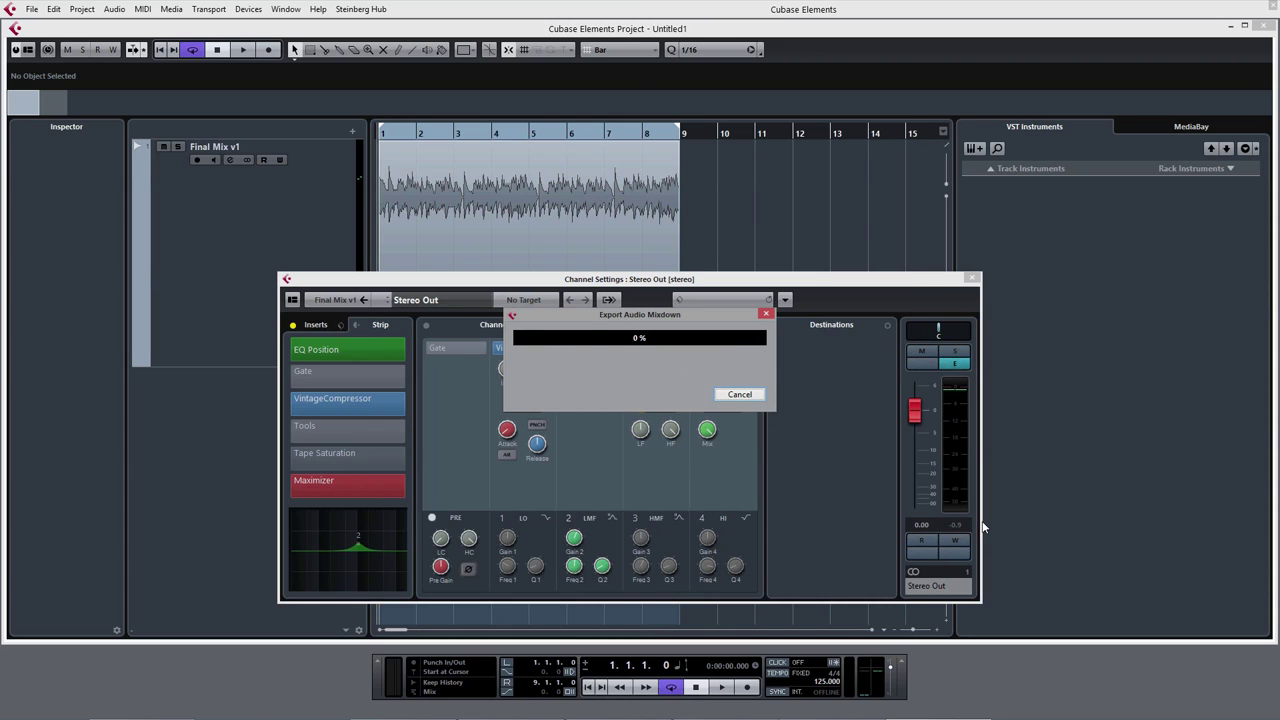